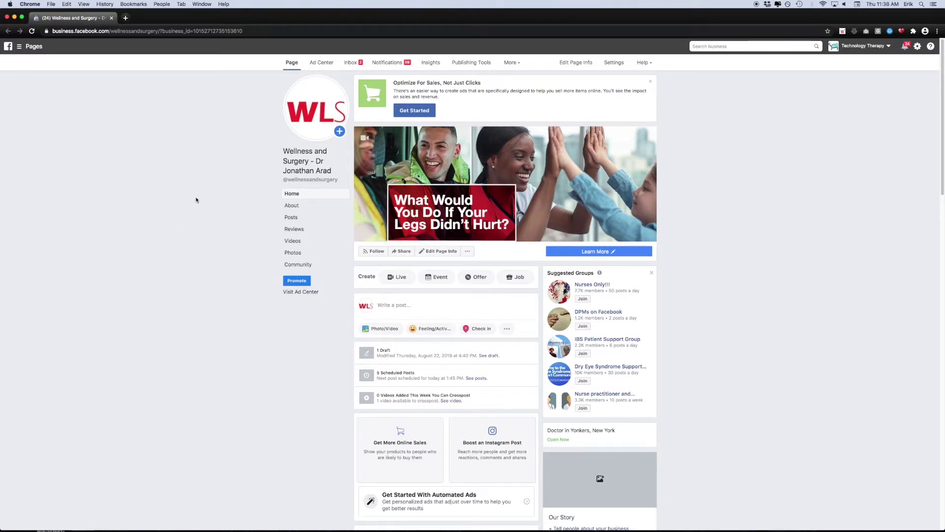
scroll(208, 230, down, 3)
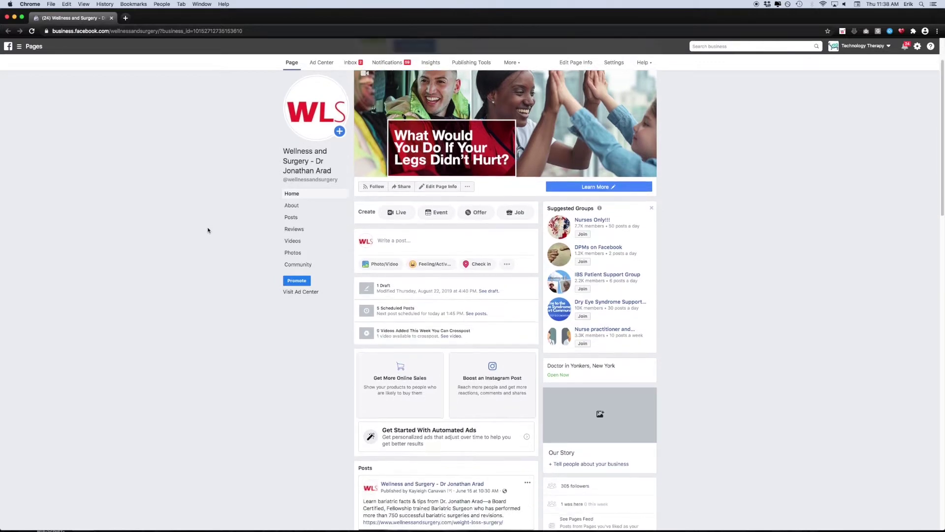
scroll(209, 230, down, 3)
scroll(209, 231, down, 2)
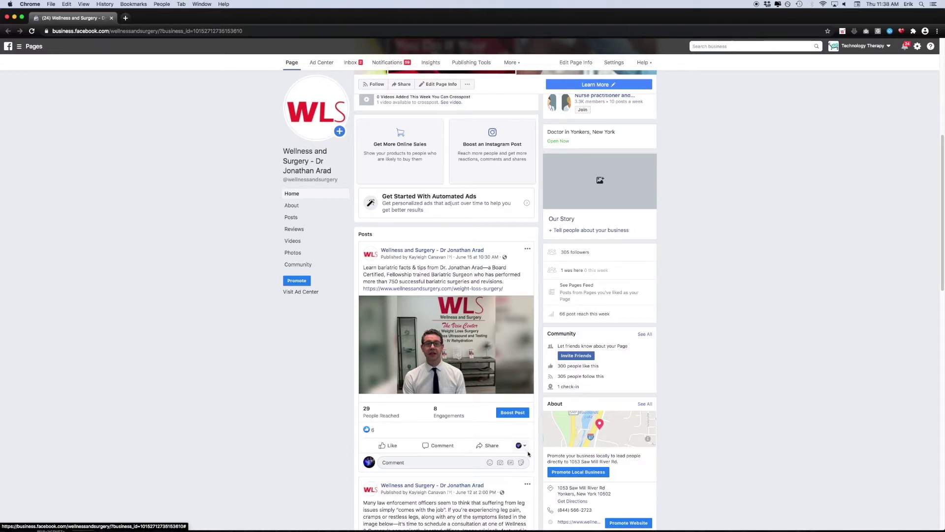
Open the profile selector beside Share on the Page's top video post.
click(526, 446)
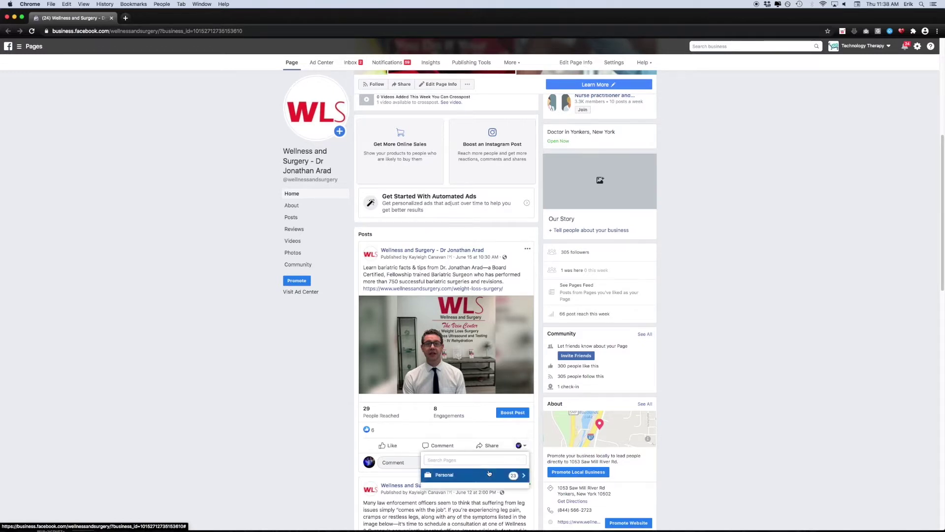
click(458, 474)
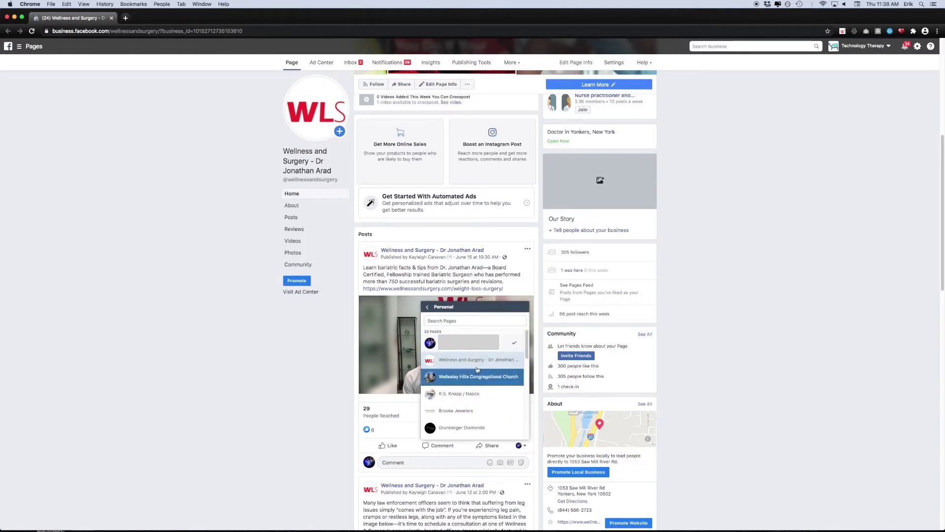
click(473, 360)
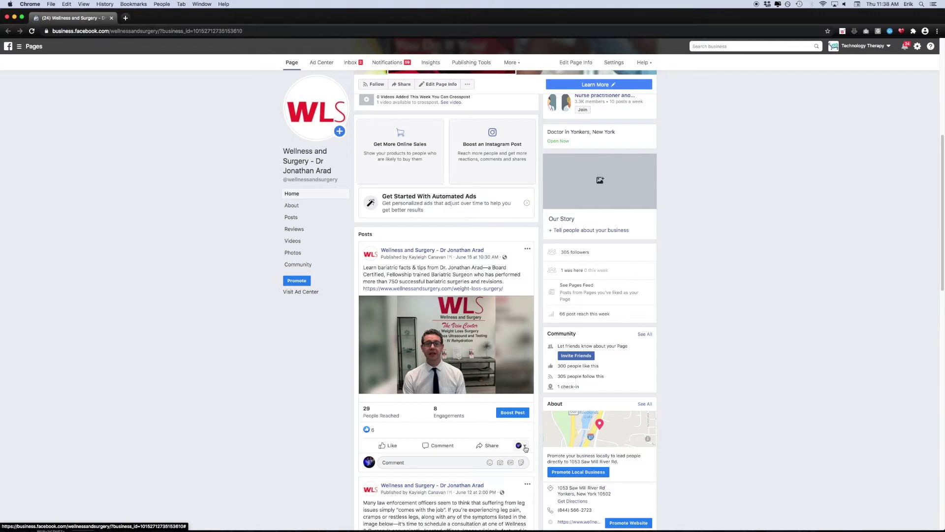
Reopen the profile selector and expand Personal to show the 23 Pages.
click(525, 447)
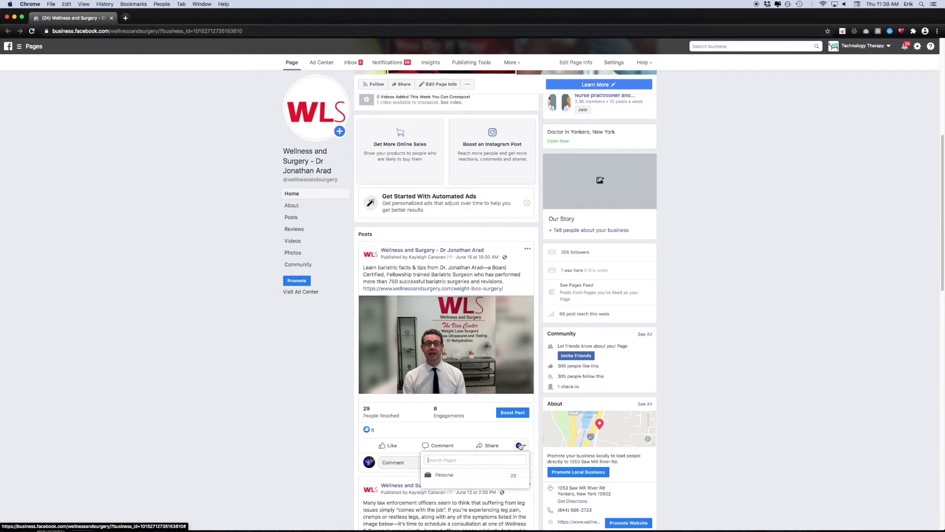
click(459, 475)
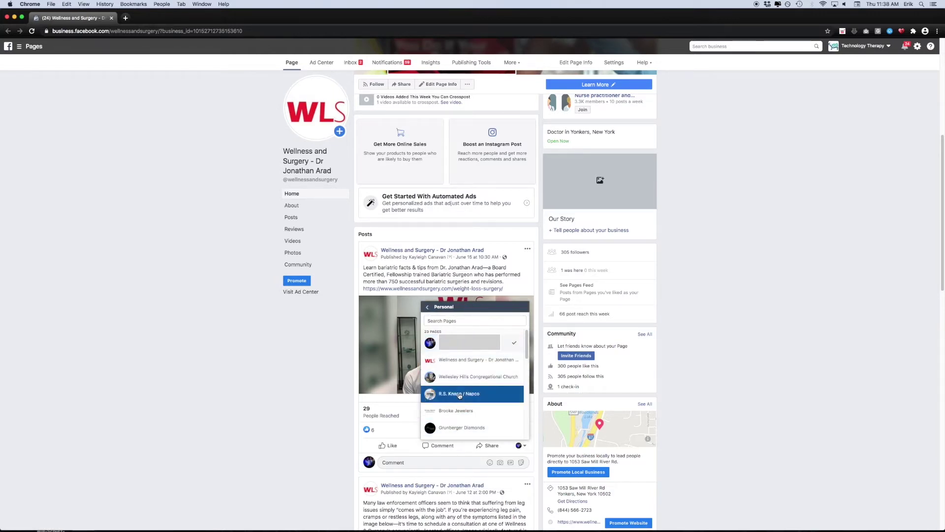
scroll(448, 399, down, 1)
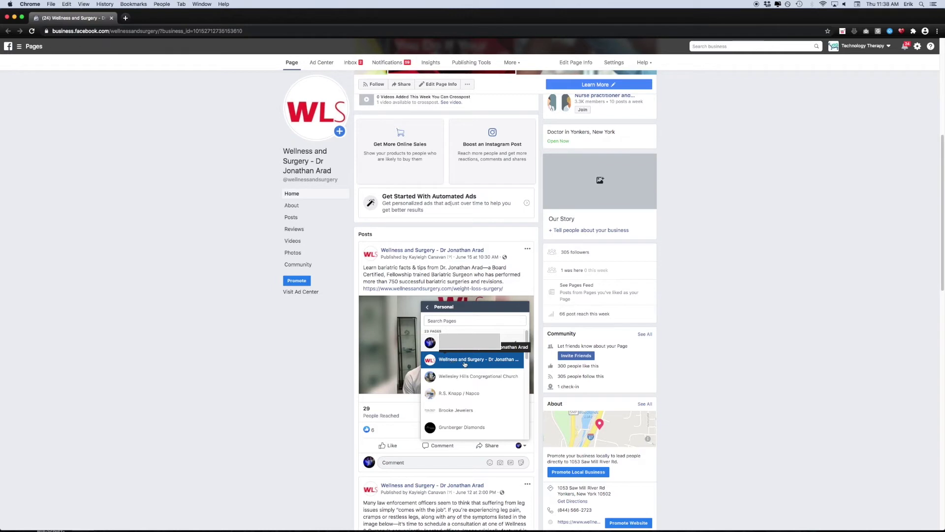
Choose 'Wellness and Surgery - Dr Jonathan Arad' as the identity for commenting and liking.
click(477, 360)
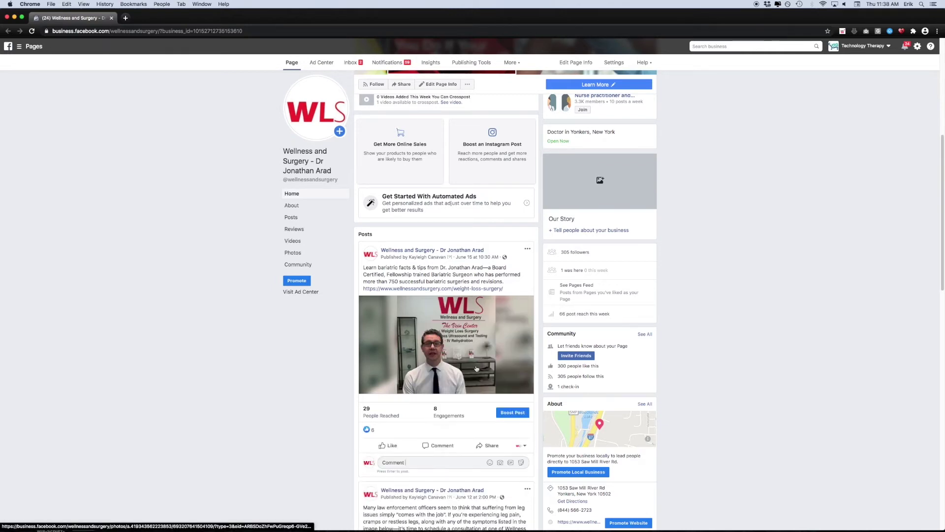